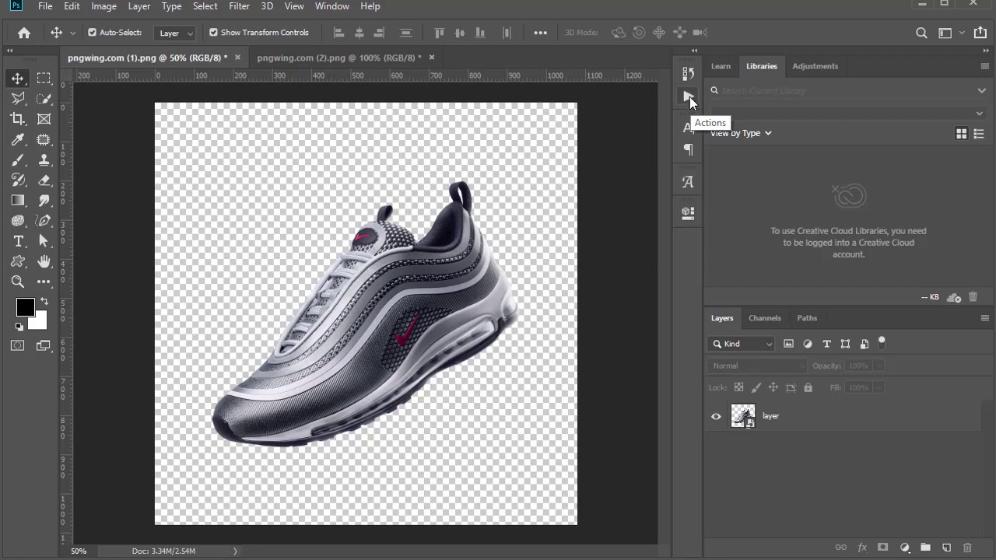
Import the Gold.atn action set into the Actions panel and delete the duplicate Gold set
{"action": "left_click", "coordinate": [332, 6]}
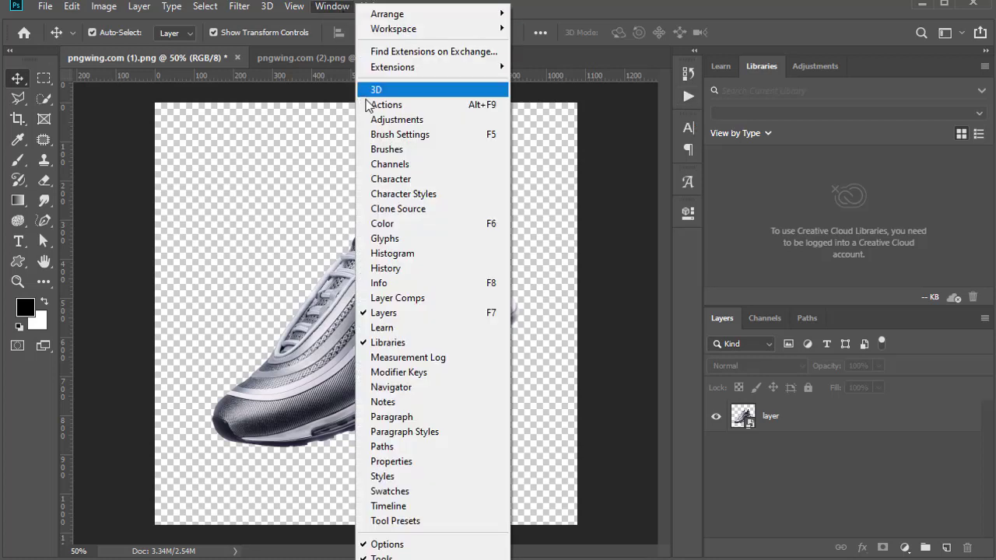
{"action": "left_click", "coordinate": [377, 107]}
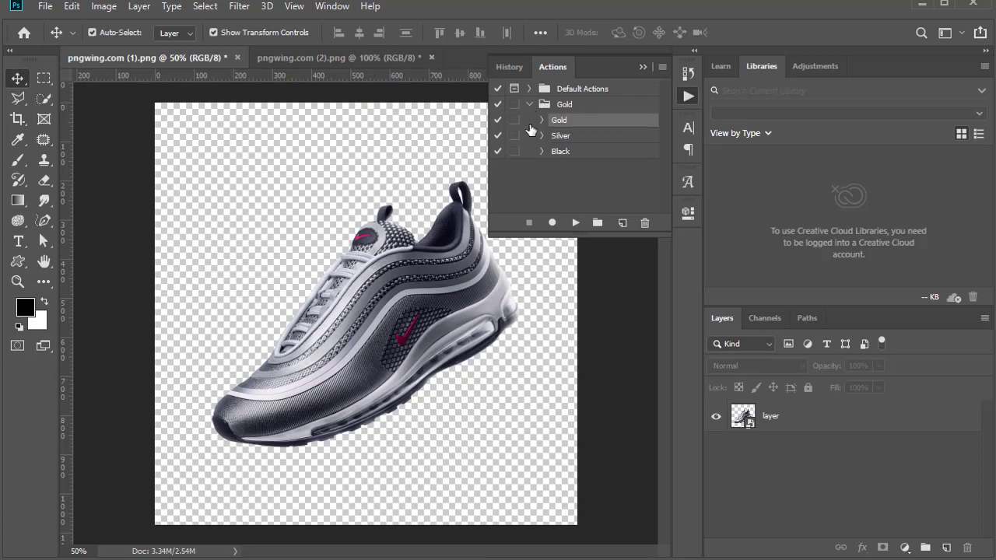
{"action": "left_click", "coordinate": [530, 104]}
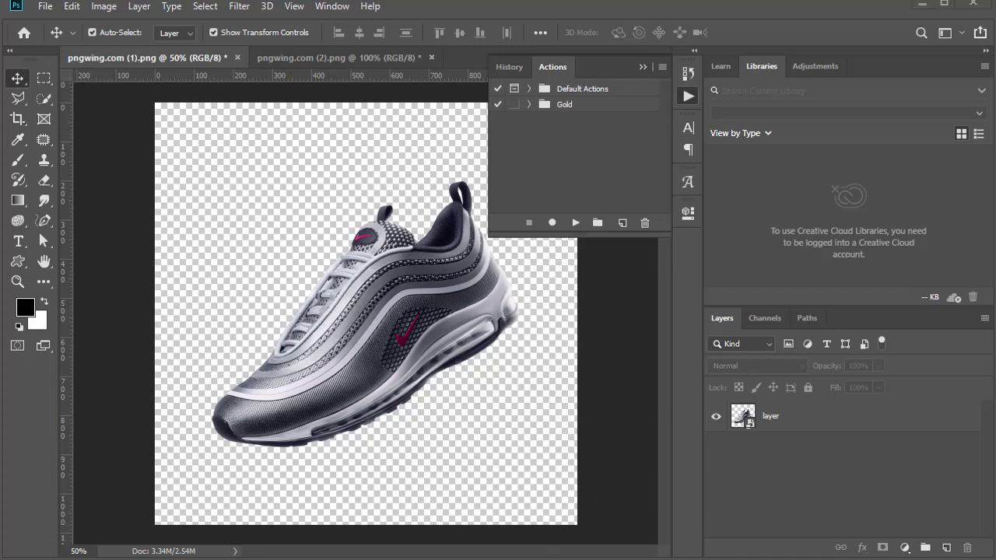
{"action": "key", "text": "alt+Tab"}
{"action": "left_click_drag", "start_coordinate": [33, 148], "coordinate": [482, 559]}
{"action": "left_click_drag", "start_coordinate": [618, 172], "coordinate": [611, 164]}
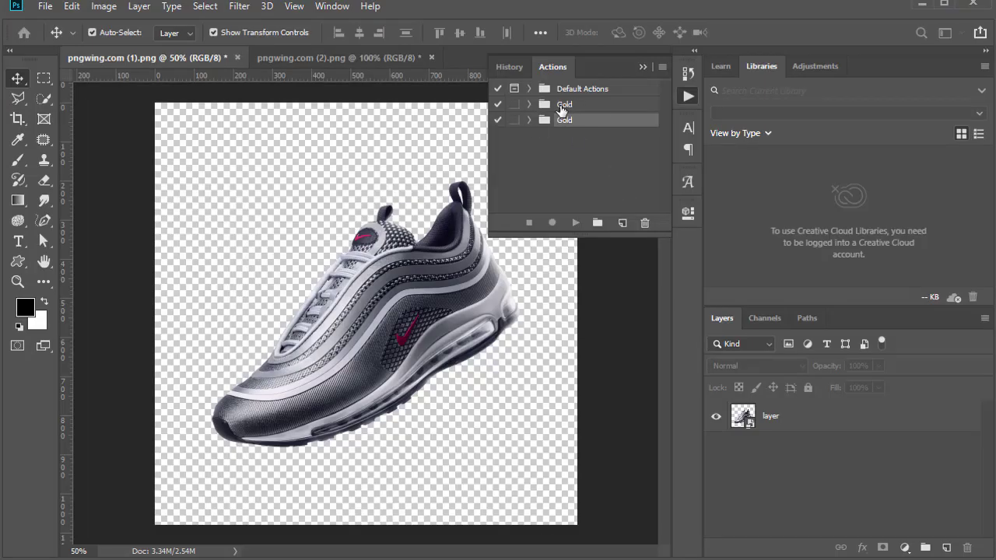
{"action": "double_click", "coordinate": [578, 125]}
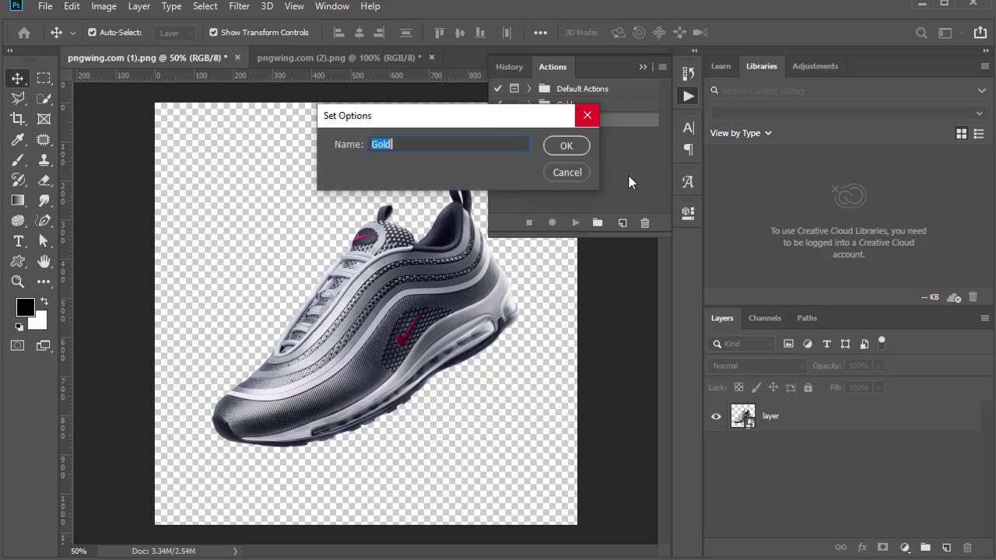
{"action": "left_click", "coordinate": [570, 170]}
{"action": "left_click", "coordinate": [645, 222]}
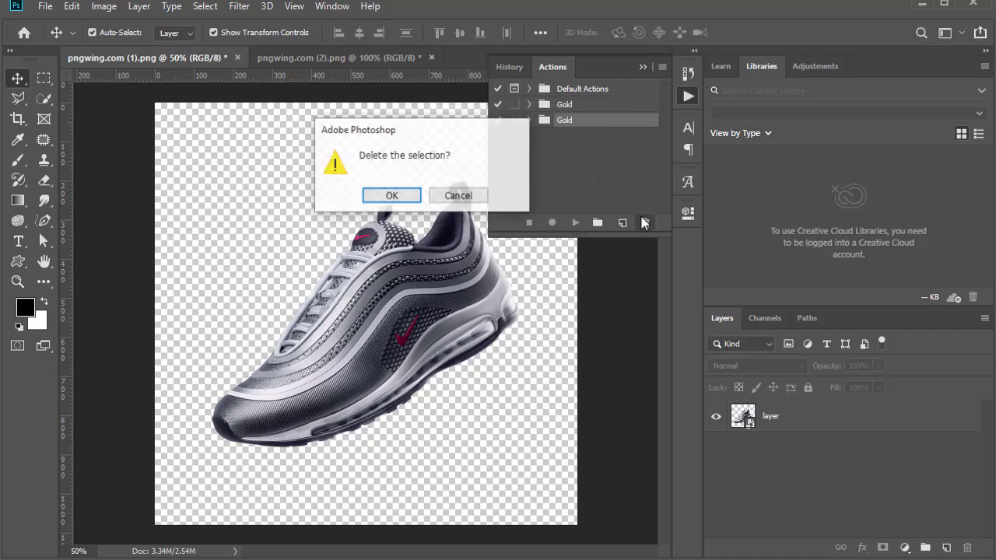
{"action": "left_click", "coordinate": [390, 196]}
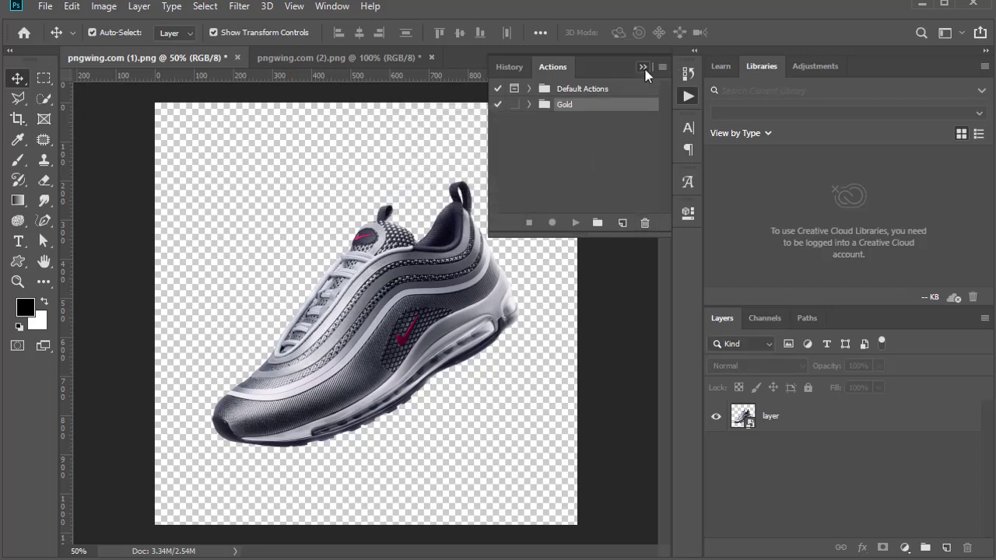
{"action": "left_click", "coordinate": [661, 59]}
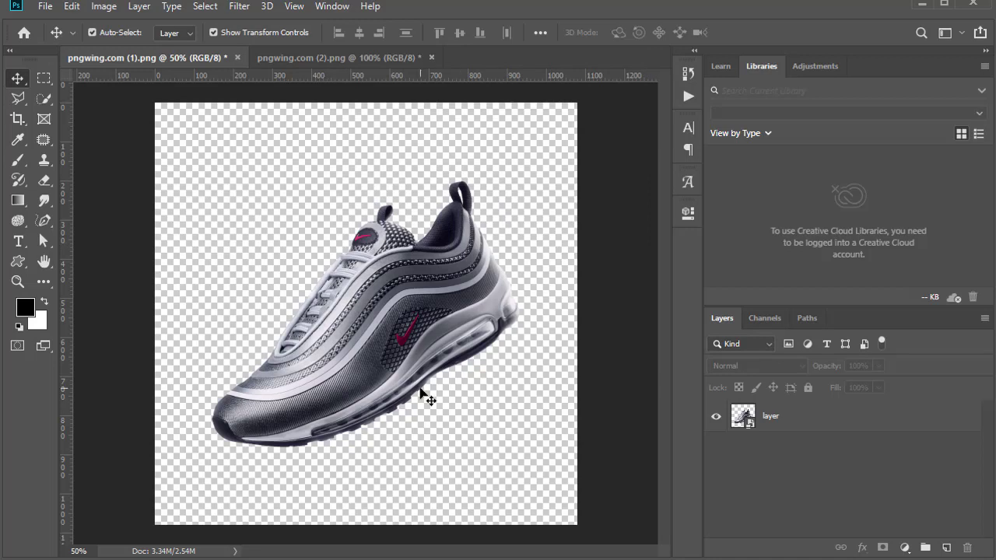
Rename the sneaker layer to 'Background'
{"action": "double_click", "coordinate": [769, 417]}
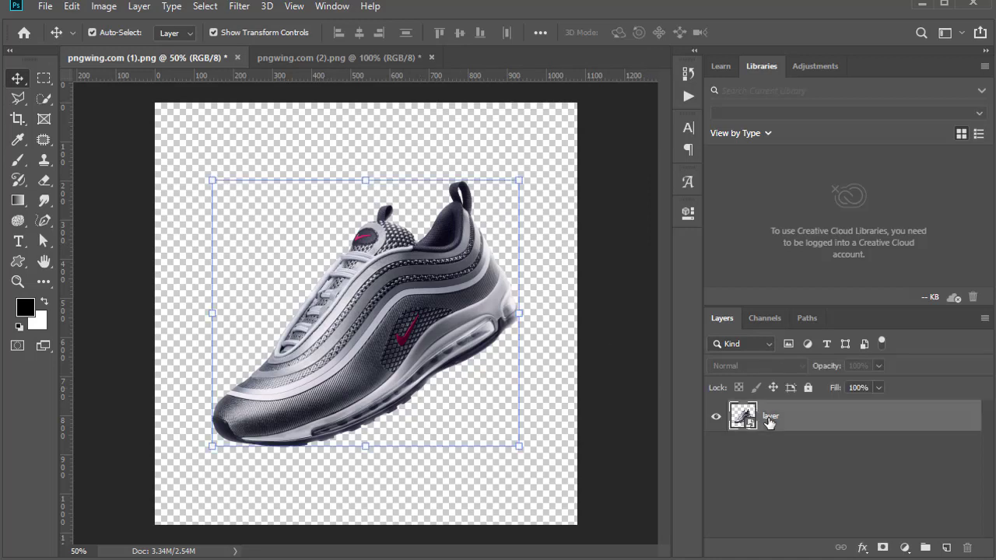
{"action": "type", "text": "Backgr"}
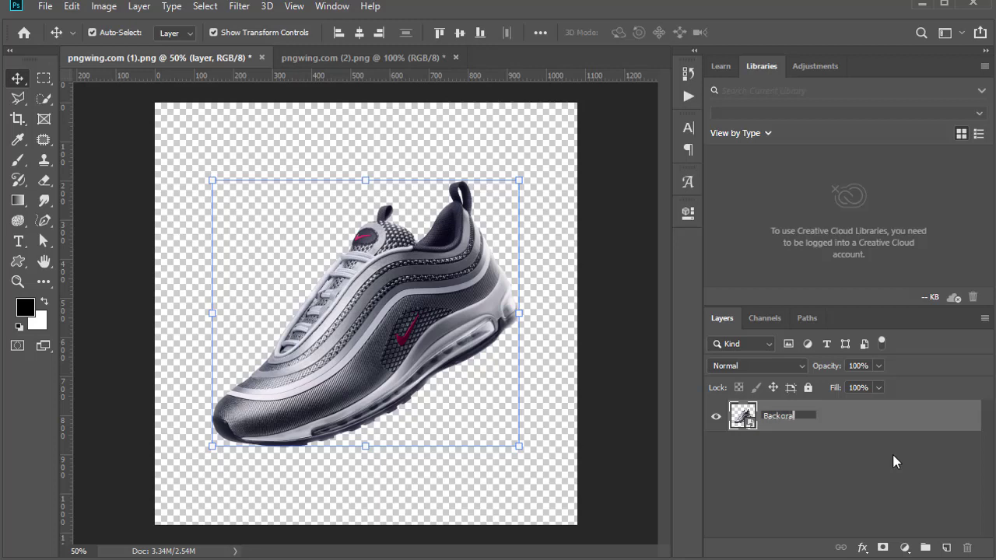
{"action": "type", "text": "ound"}
{"action": "key", "text": "Return"}
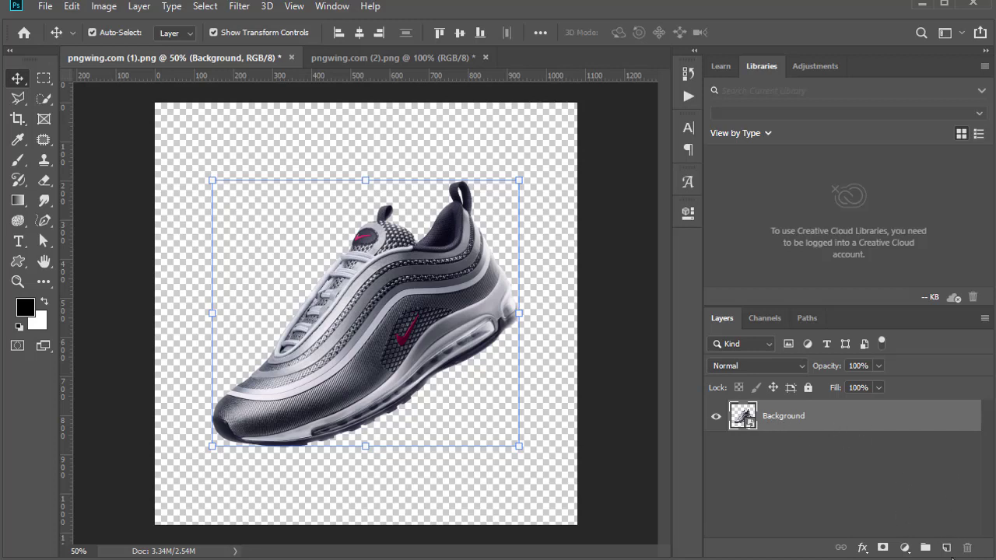
Add a new empty layer above it named 'brush'
{"action": "left_click", "coordinate": [946, 547]}
{"action": "double_click", "coordinate": [774, 416]}
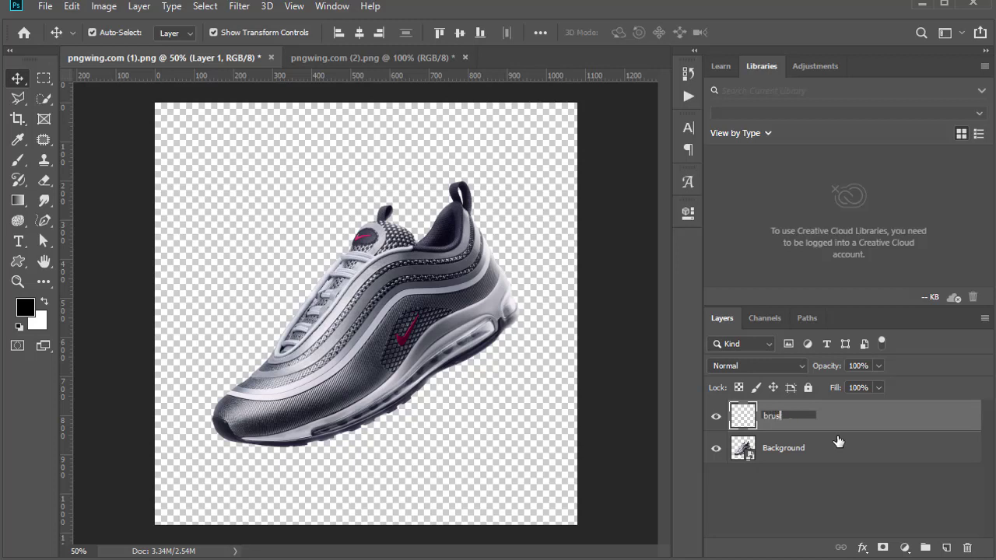
{"action": "left_click", "coordinate": [791, 487]}
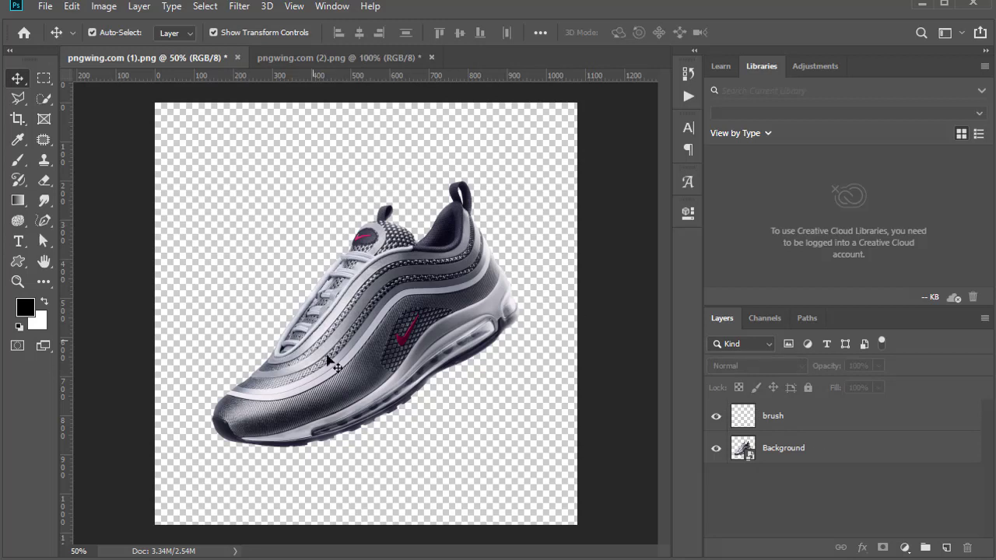
Ctrl-click the Background thumbnail to load the sneaker's outline, then make the brush layer active
{"action": "mouse_move", "coordinate": [391, 313]}
{"action": "left_mouse_down"}
{"action": "mouse_move", "coordinate": [384, 301]}
{"action": "mouse_move", "coordinate": [384, 316]}
{"action": "left_mouse_up"}
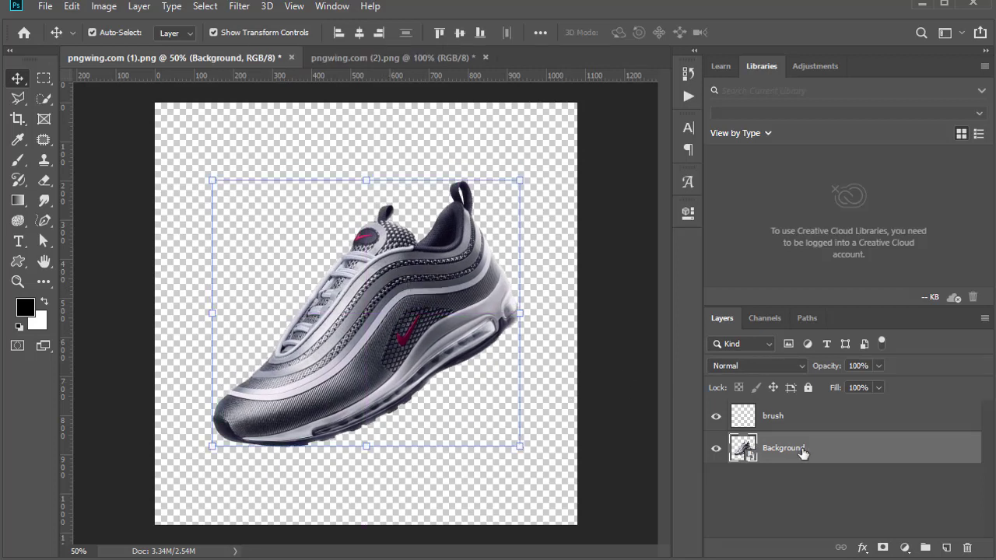
{"action": "key", "text": "ctrl"}
{"action": "left_click", "coordinate": [745, 450], "text": "ctrl"}
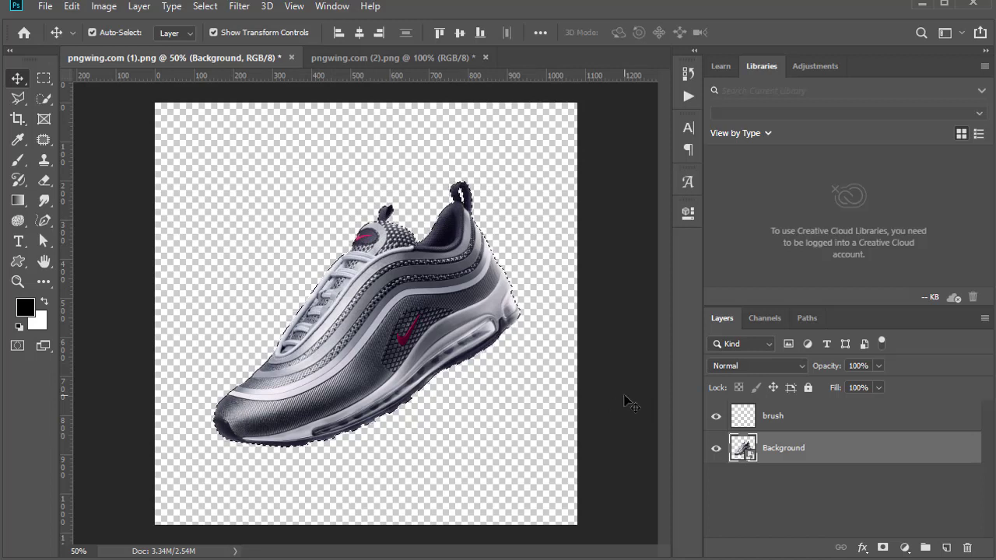
{"action": "left_click", "coordinate": [774, 421]}
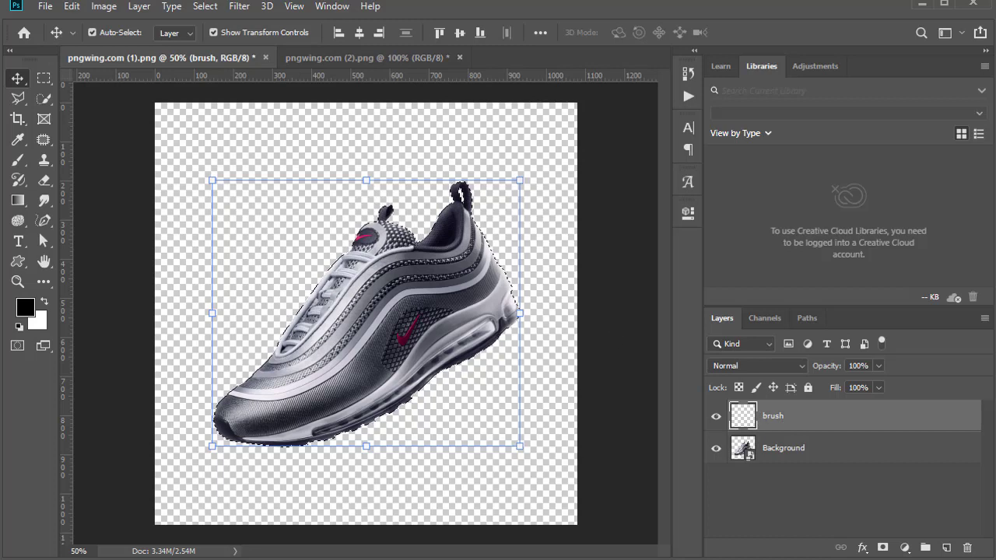
Fill the sneaker selection on the brush layer with white using Edit > Fill
{"action": "left_click", "coordinate": [70, 7]}
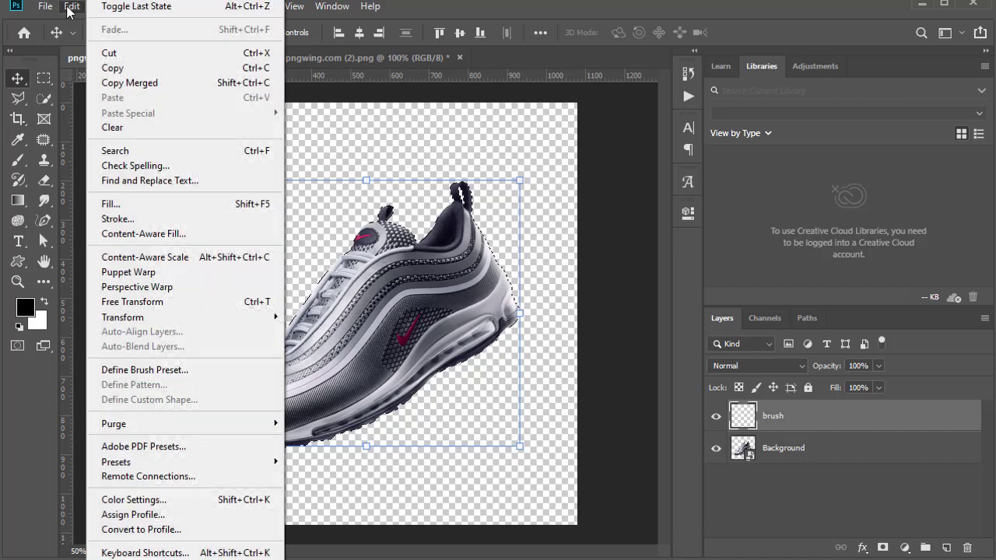
{"action": "left_click", "coordinate": [111, 204]}
{"action": "left_click", "coordinate": [480, 109]}
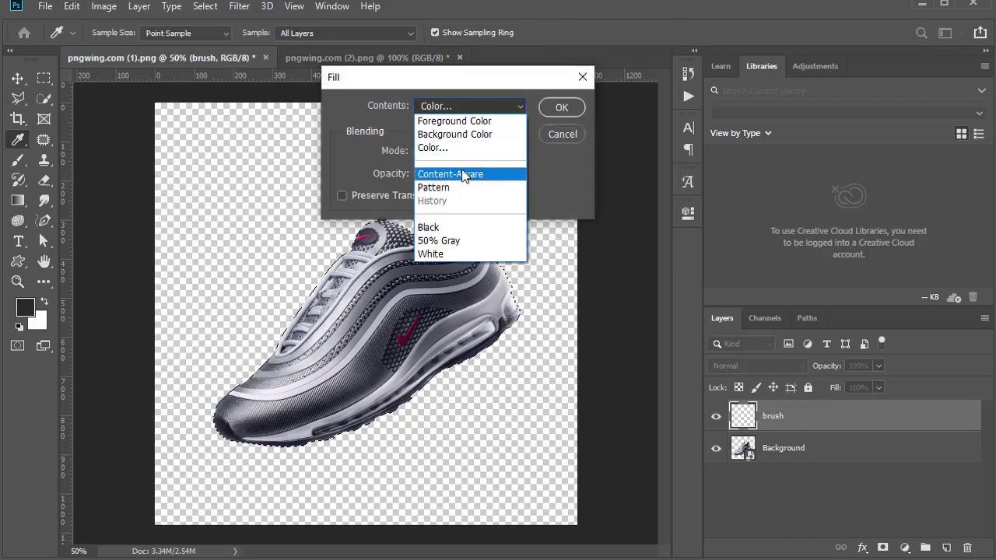
{"action": "left_click", "coordinate": [447, 142]}
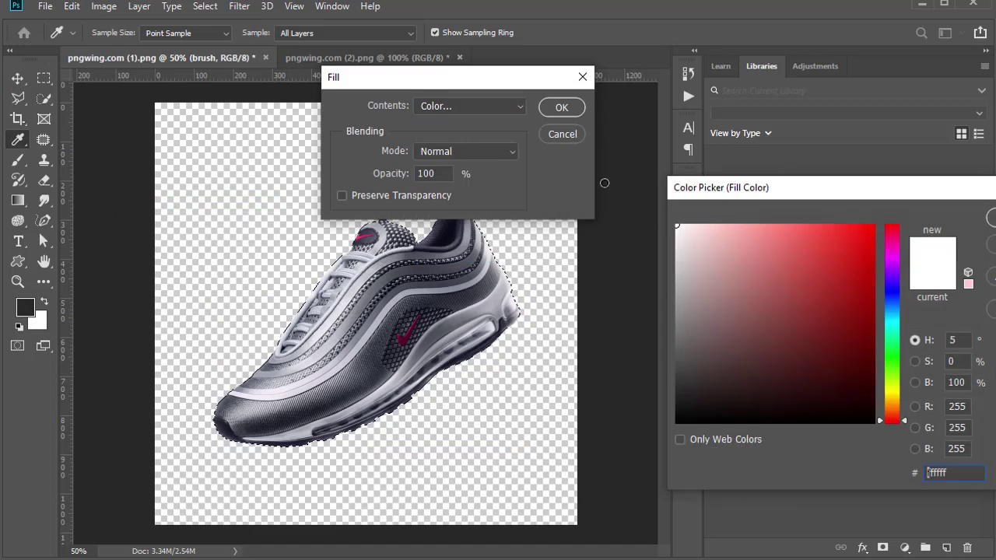
{"action": "key", "text": "Return"}
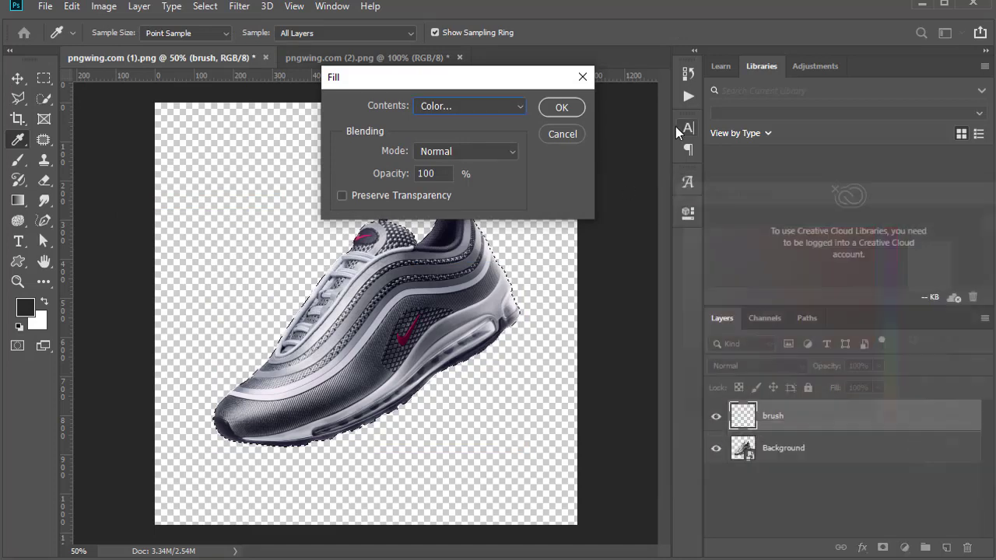
{"action": "left_click", "coordinate": [562, 108]}
{"action": "key", "text": "v"}
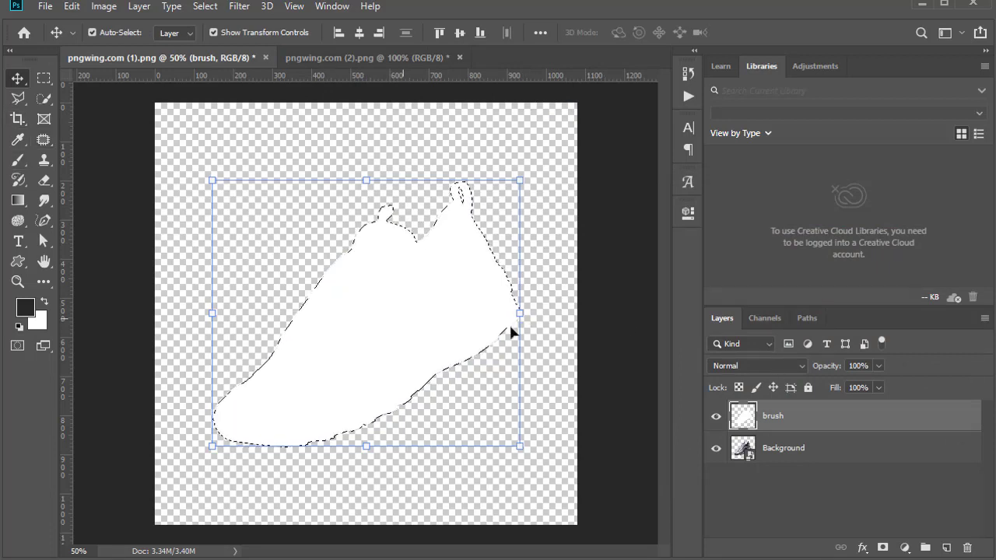
Deselect the sneaker outline and make the Background layer active
{"action": "left_click", "coordinate": [204, 6]}
{"action": "left_click", "coordinate": [218, 39]}
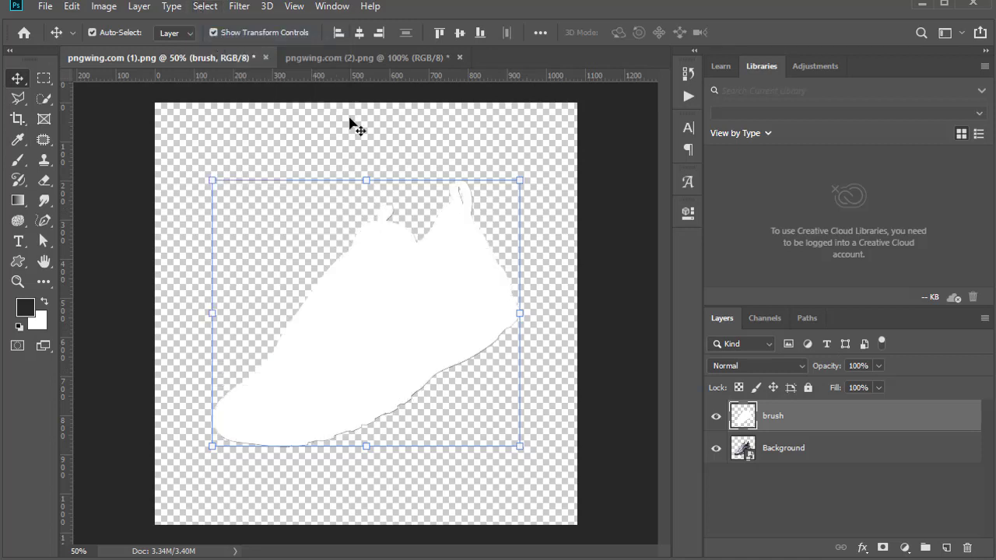
{"action": "left_click", "coordinate": [799, 451]}
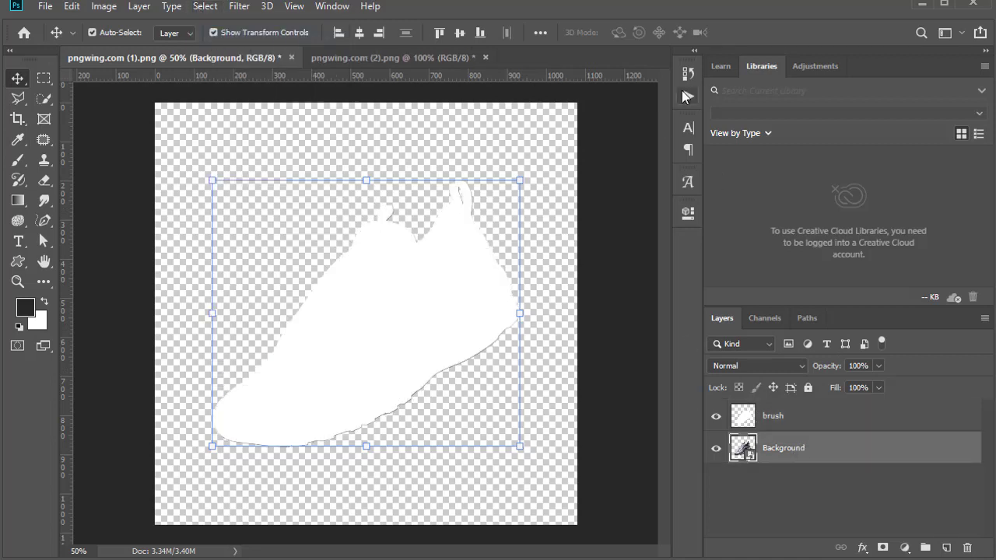
Expand the Gold set and play the Gold action on the sneaker
{"action": "left_click", "coordinate": [686, 96]}
{"action": "left_click", "coordinate": [529, 104]}
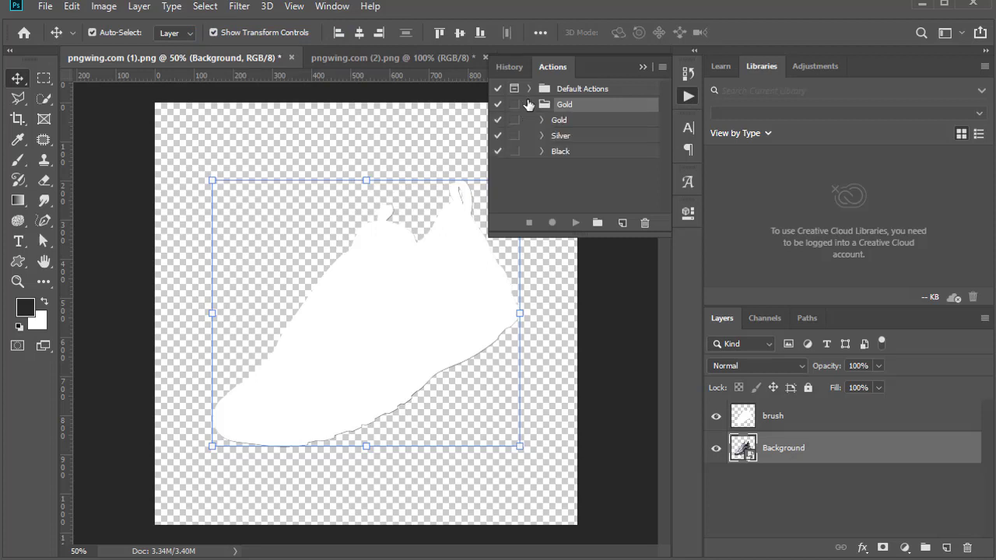
{"action": "left_click", "coordinate": [566, 121]}
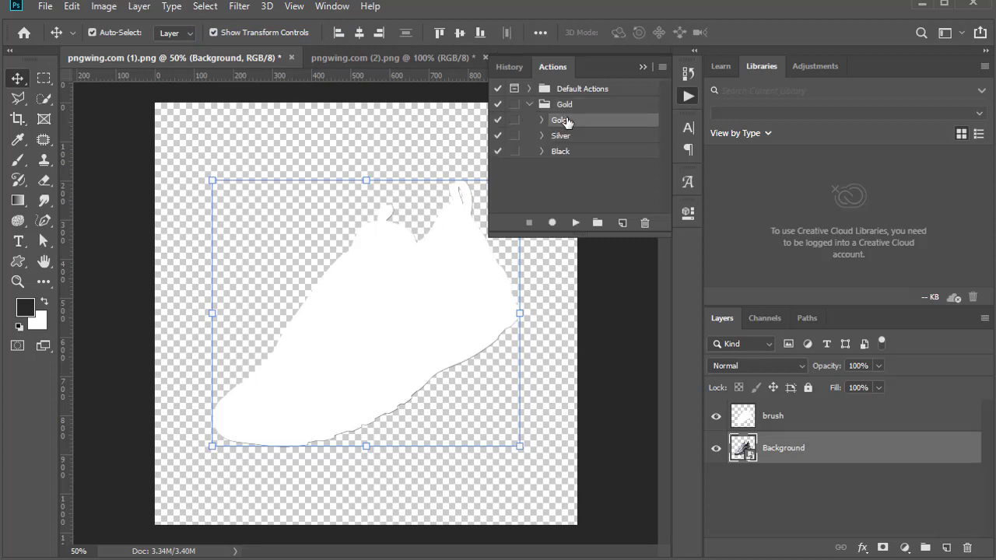
{"action": "left_click", "coordinate": [574, 224]}
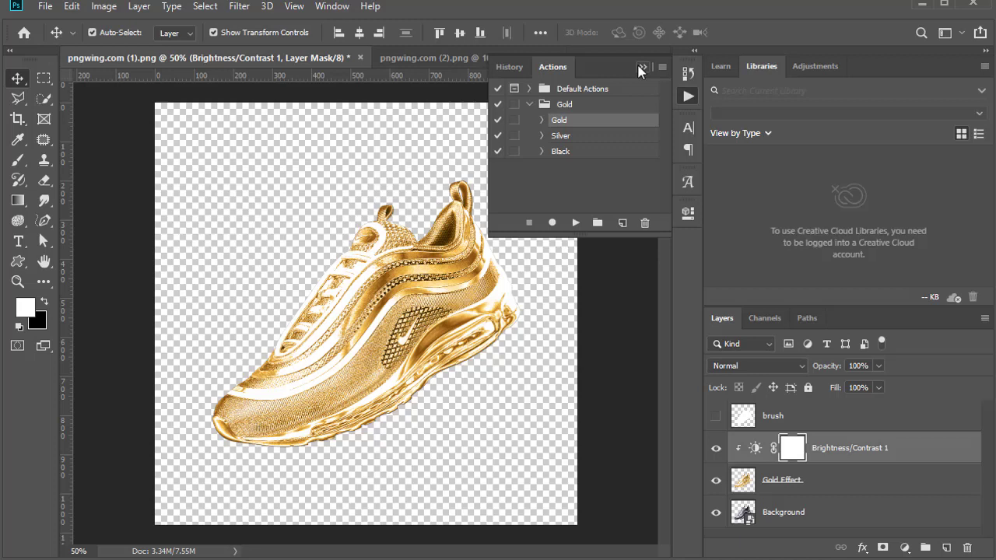
Toggle the Gold Effect layer's visibility to compare with the original, leaving it visible
{"action": "left_click", "coordinate": [688, 96]}
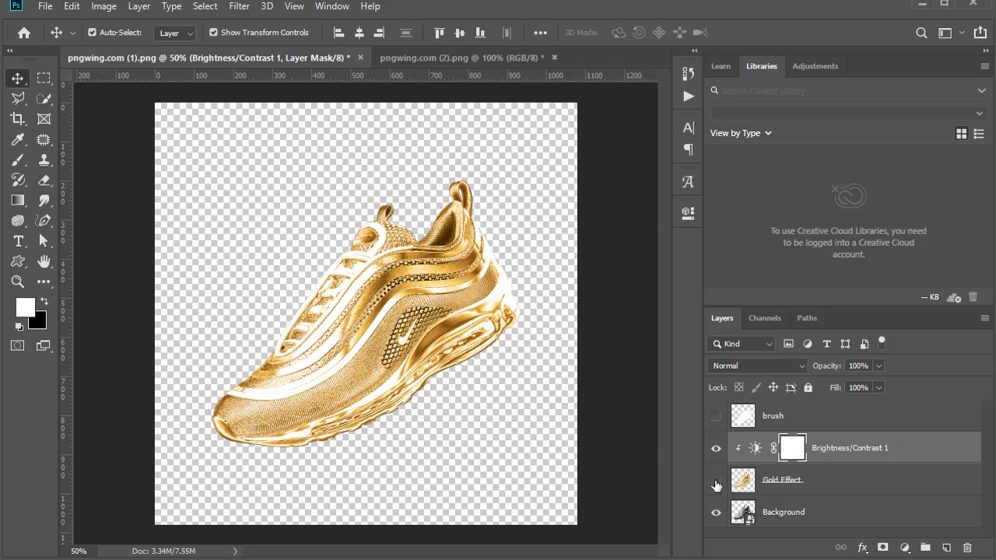
{"action": "left_click", "coordinate": [716, 481]}
{"action": "left_click", "coordinate": [716, 483]}
{"action": "left_click", "coordinate": [716, 483]}
{"action": "left_click", "coordinate": [716, 483]}
In the helmet image, zoom out to fit it and rename Layer 0 to 'Background'
{"action": "left_click", "coordinate": [445, 64]}
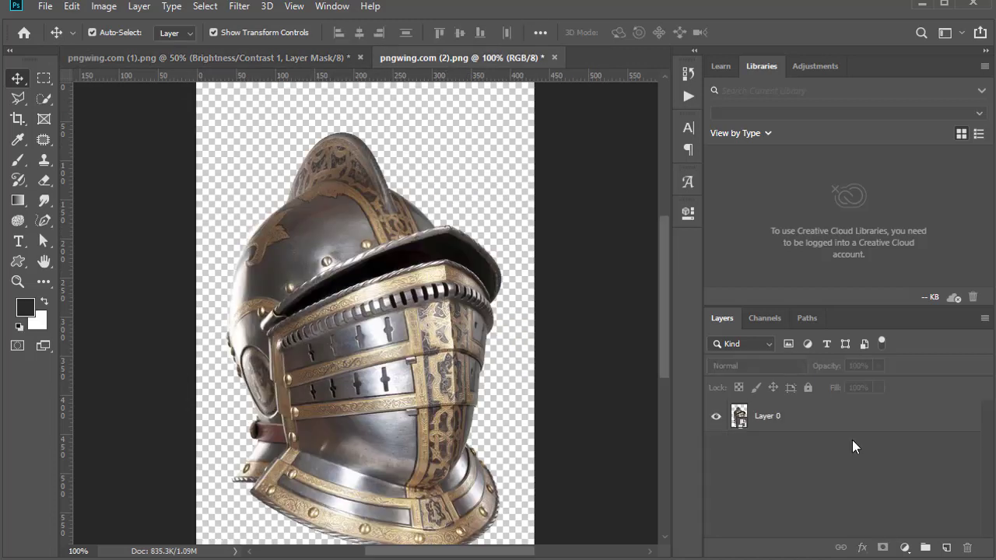
{"action": "key", "text": "ctrl+minus"}
{"action": "double_click", "coordinate": [766, 416]}
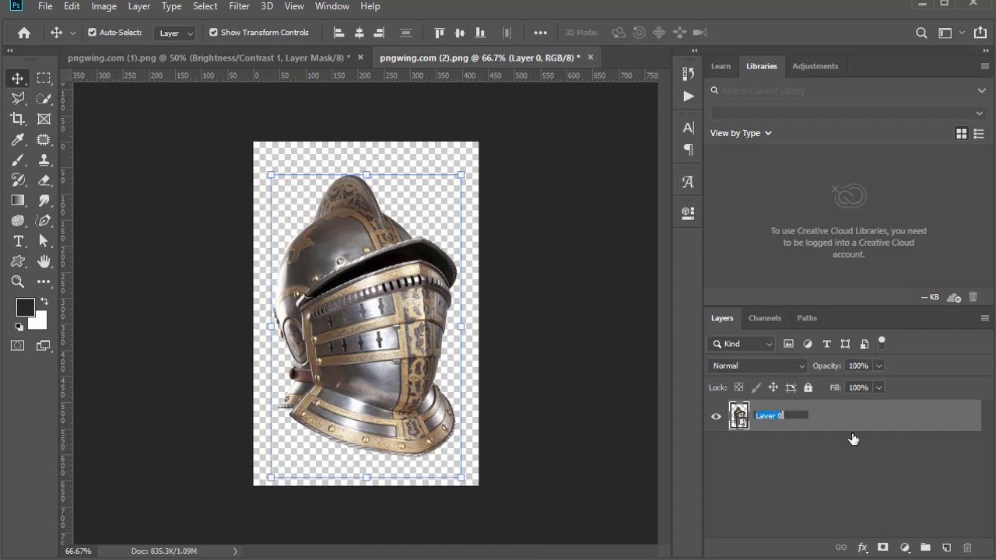
{"action": "type", "text": "ba"}
{"action": "type", "text": "d"}
{"action": "key", "text": "Return"}
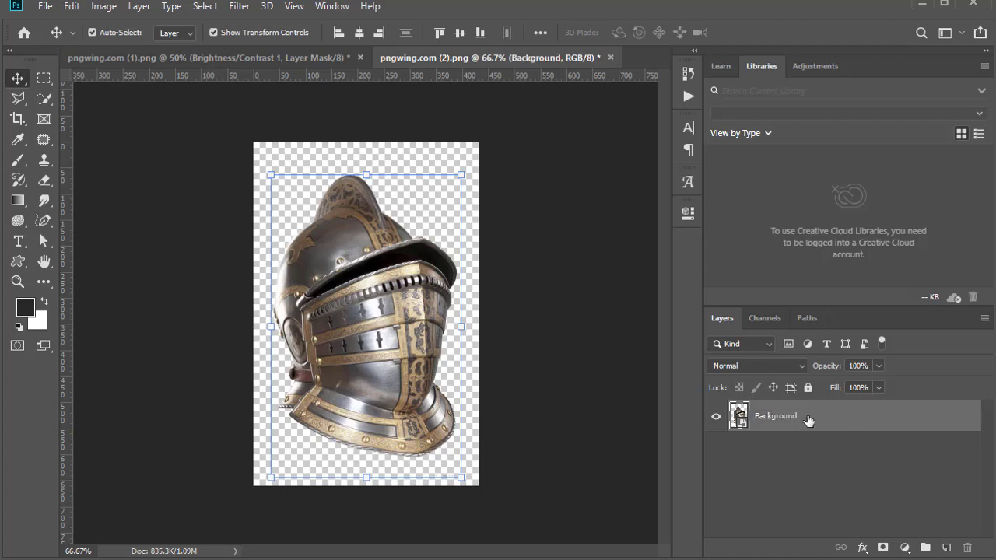
Add a new empty layer above Background named 'brush'
{"action": "left_click", "coordinate": [946, 548]}
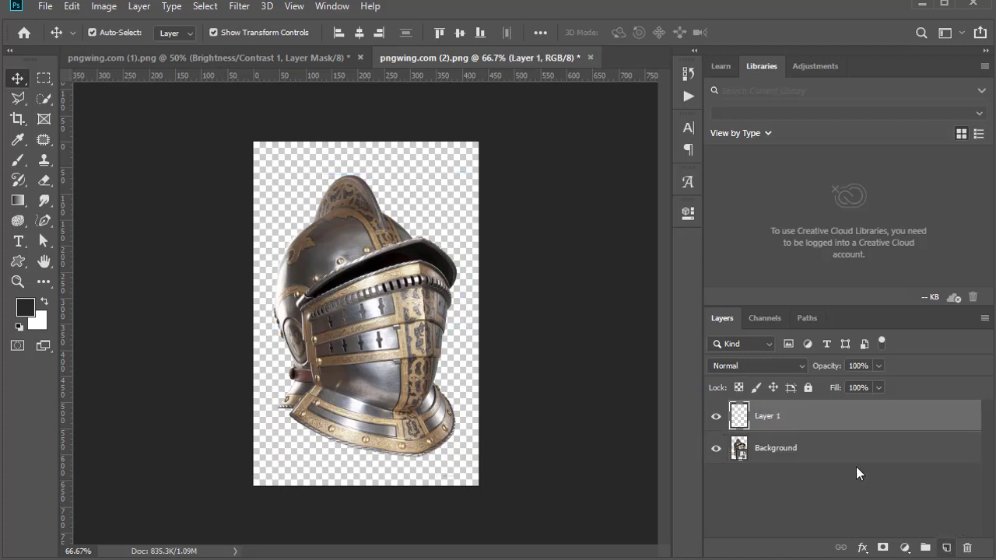
{"action": "double_click", "coordinate": [767, 416]}
{"action": "type", "text": "b"}
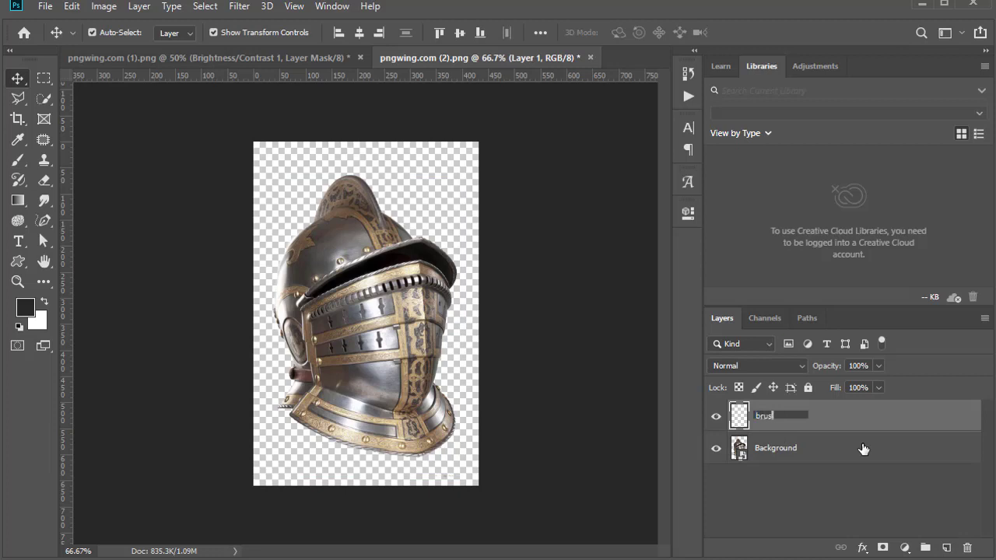
{"action": "type", "text": "rush"}
{"action": "key", "text": "Return"}
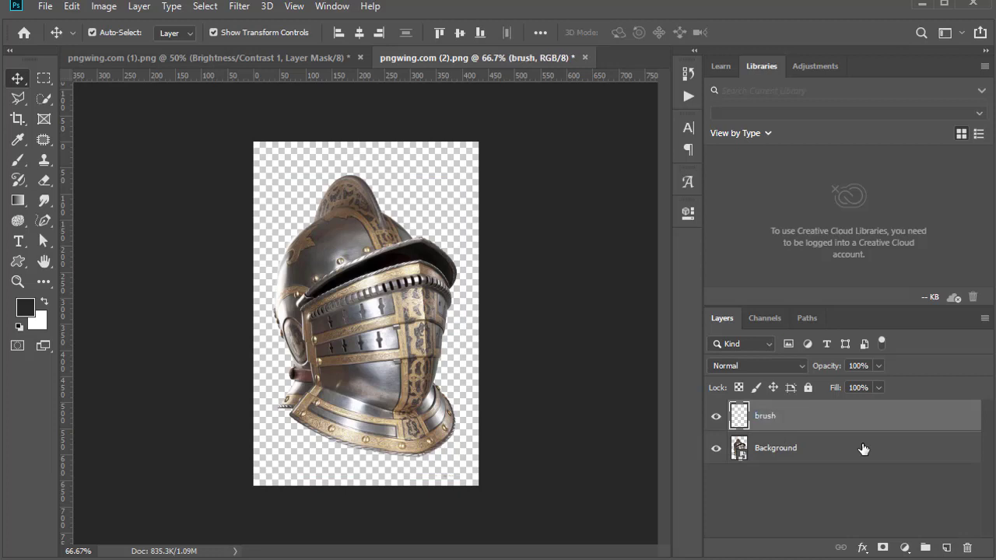
Load the helmet's outline as a selection and fill it with white on the brush layer
{"action": "left_click", "coordinate": [762, 445], "text": "ctrl"}
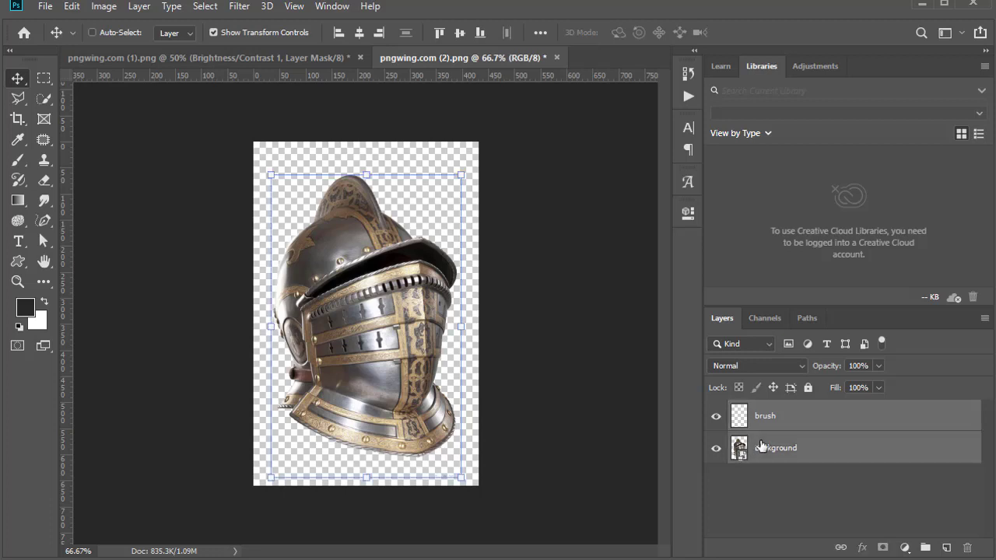
{"action": "left_click", "coordinate": [740, 450], "text": "ctrl"}
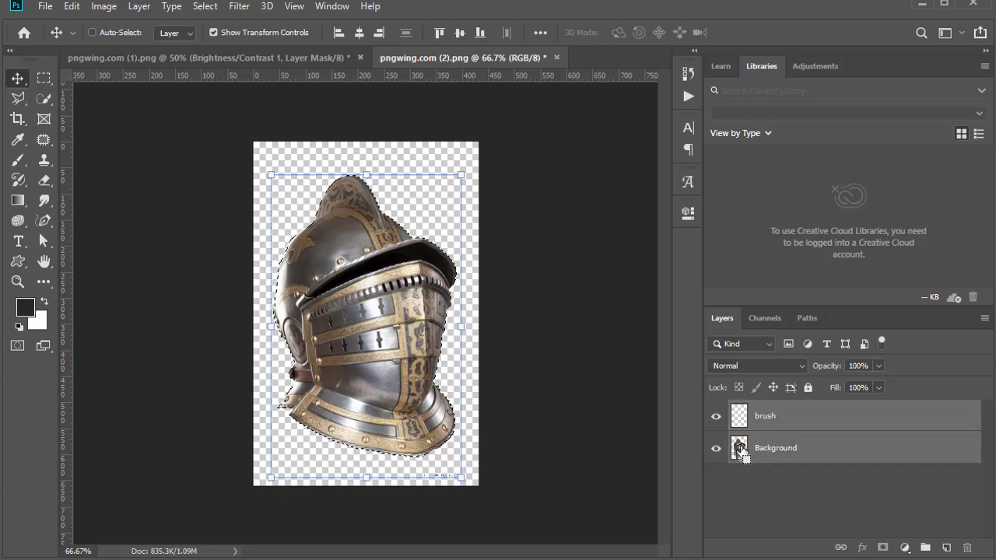
{"action": "left_click", "coordinate": [773, 420]}
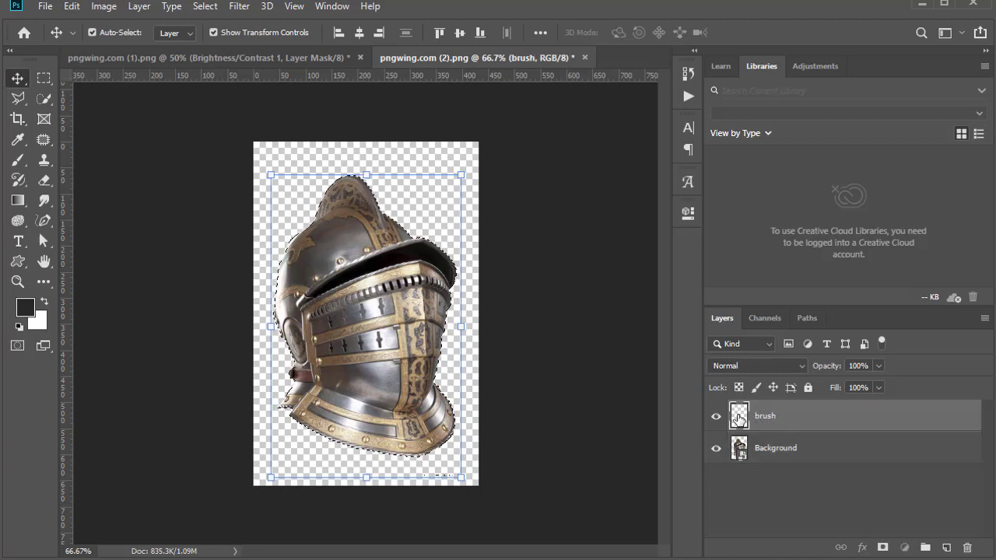
{"action": "left_click", "coordinate": [71, 7]}
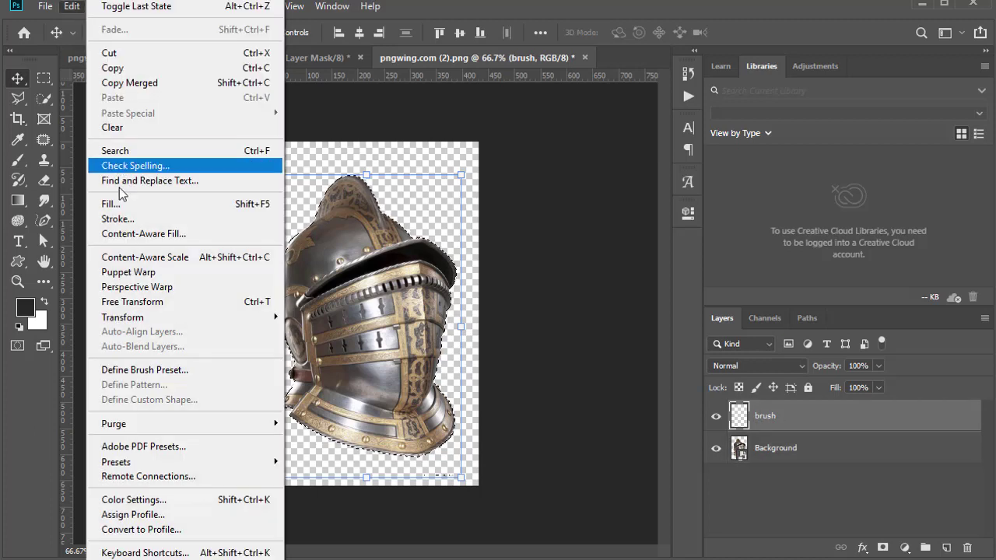
{"action": "left_click", "coordinate": [119, 203]}
{"action": "left_click", "coordinate": [562, 107]}
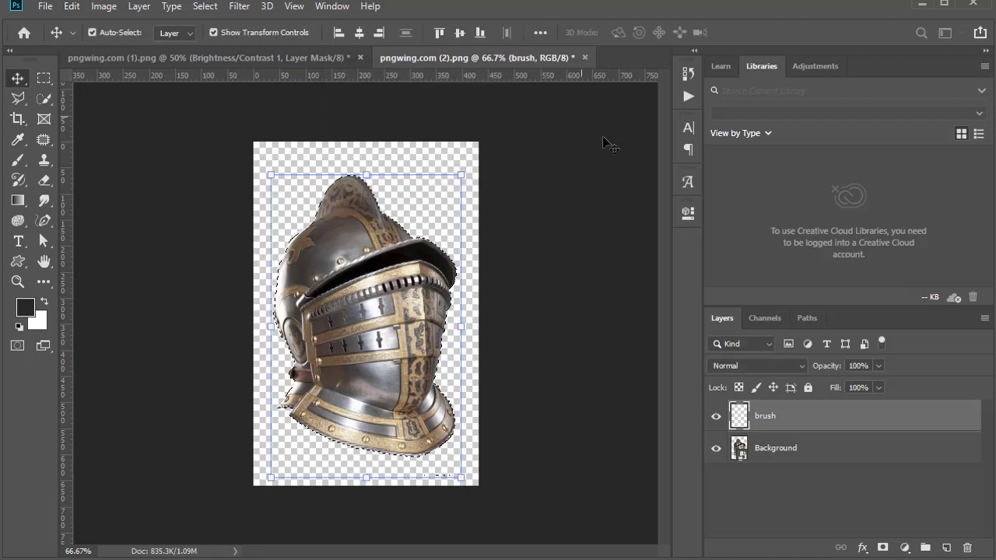
Deselect the helmet outline and make the Background layer active
{"action": "left_click", "coordinate": [196, 7]}
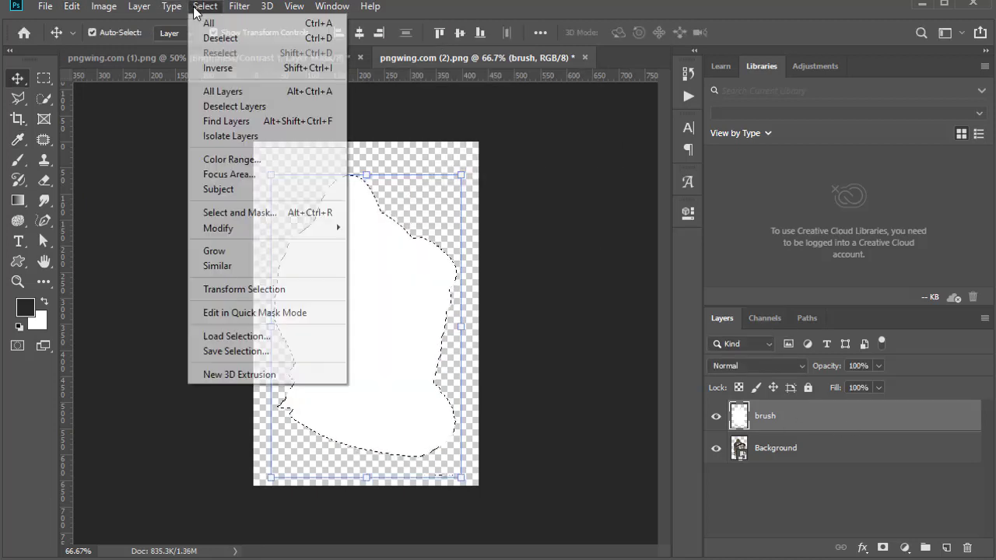
{"action": "left_click", "coordinate": [221, 39]}
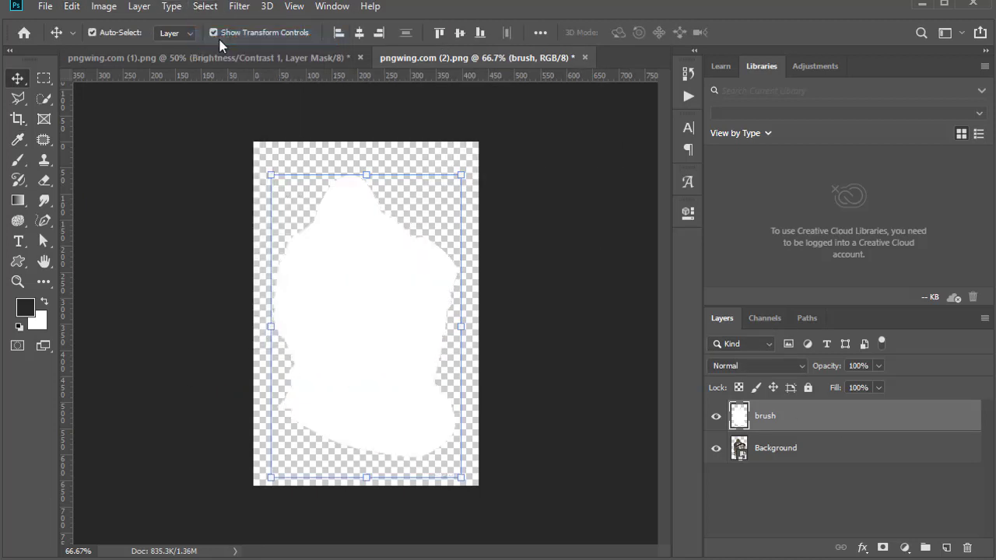
{"action": "left_click", "coordinate": [777, 453]}
Play the Black action from the Actions panel on the helmet
{"action": "left_click", "coordinate": [688, 99]}
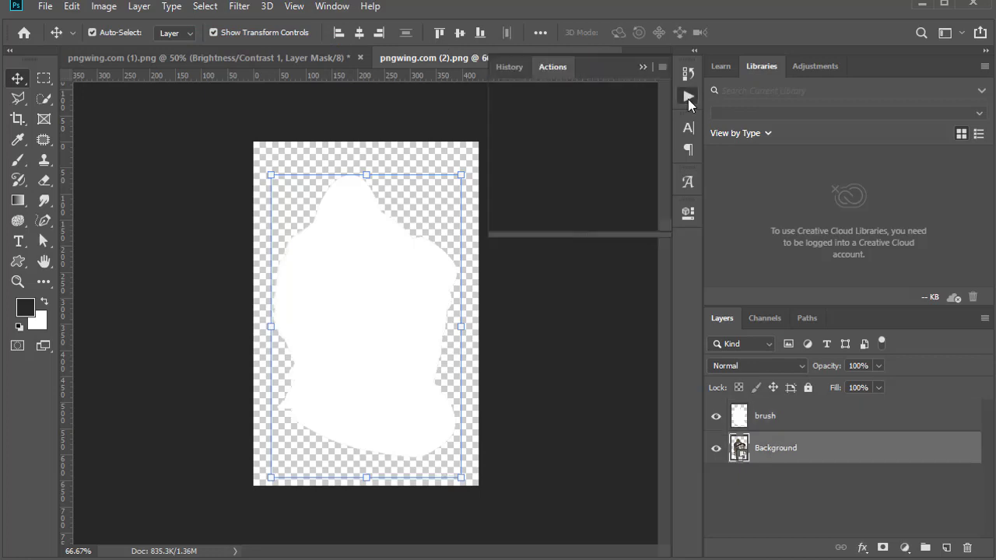
{"action": "left_click", "coordinate": [562, 151]}
{"action": "left_click", "coordinate": [576, 224]}
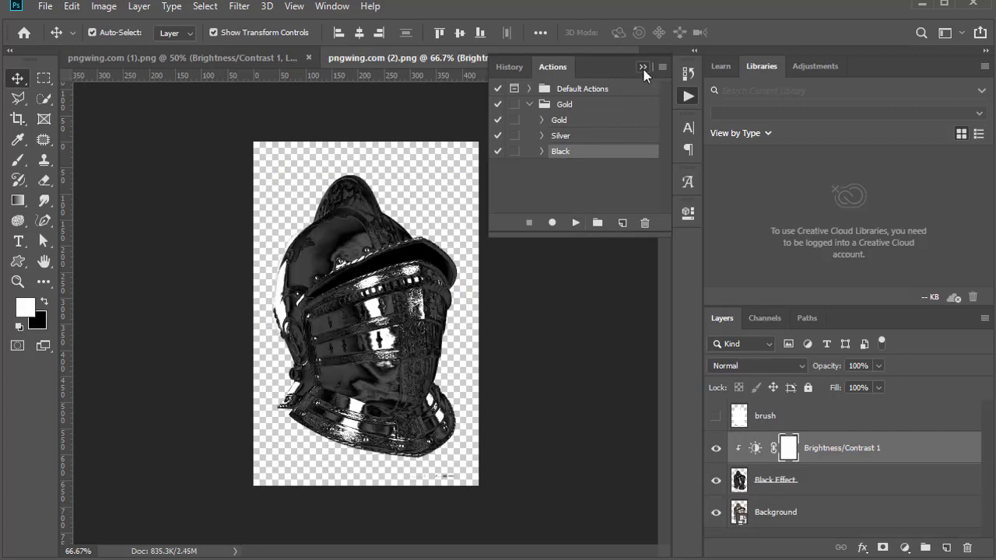
Toggle the Black Effect layer off and back on to compare with the original
{"action": "left_click", "coordinate": [642, 67]}
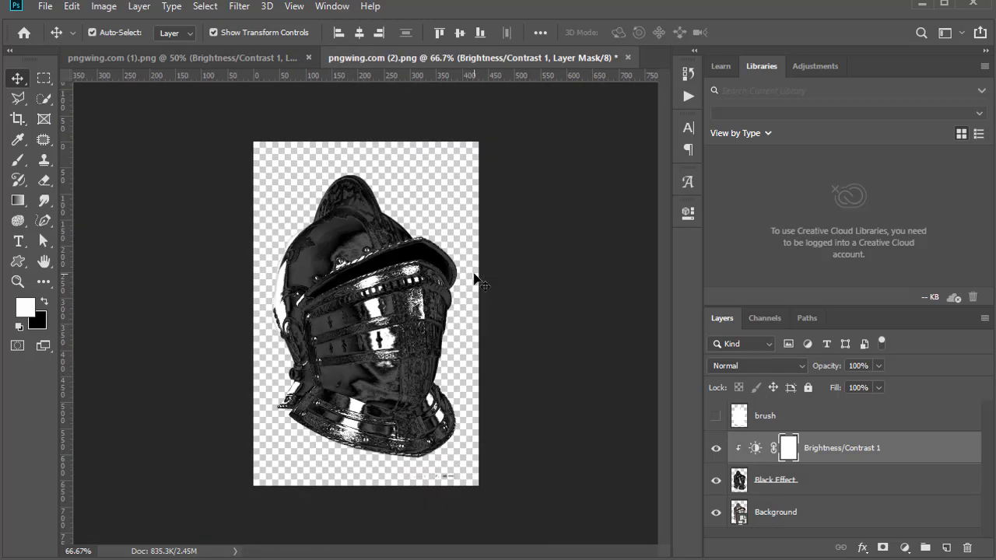
{"action": "left_click", "coordinate": [716, 481]}
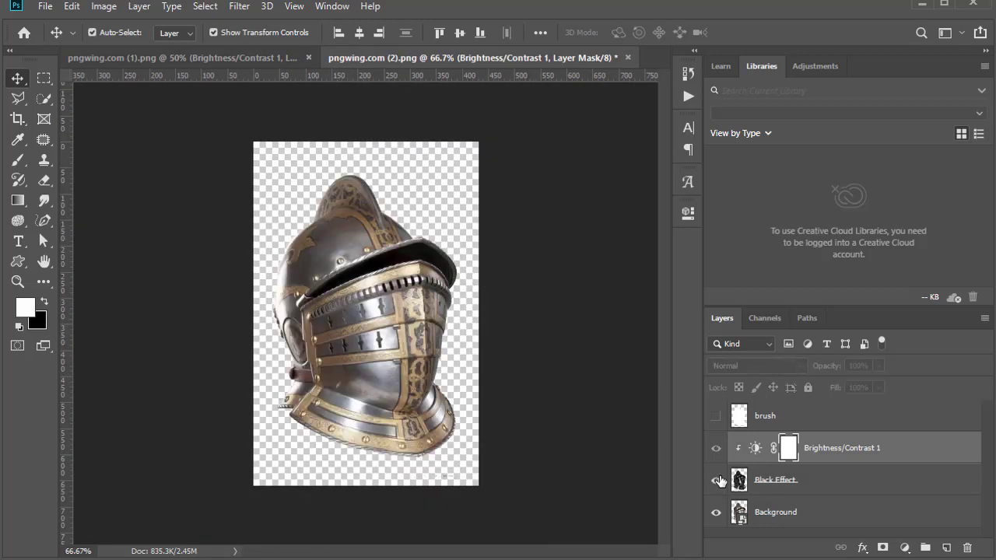
{"action": "left_click", "coordinate": [717, 481]}
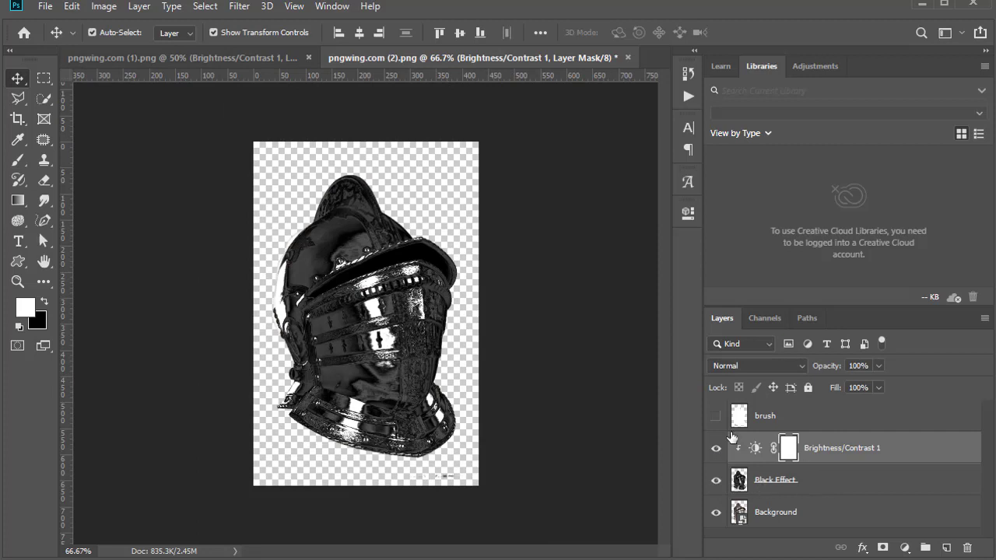